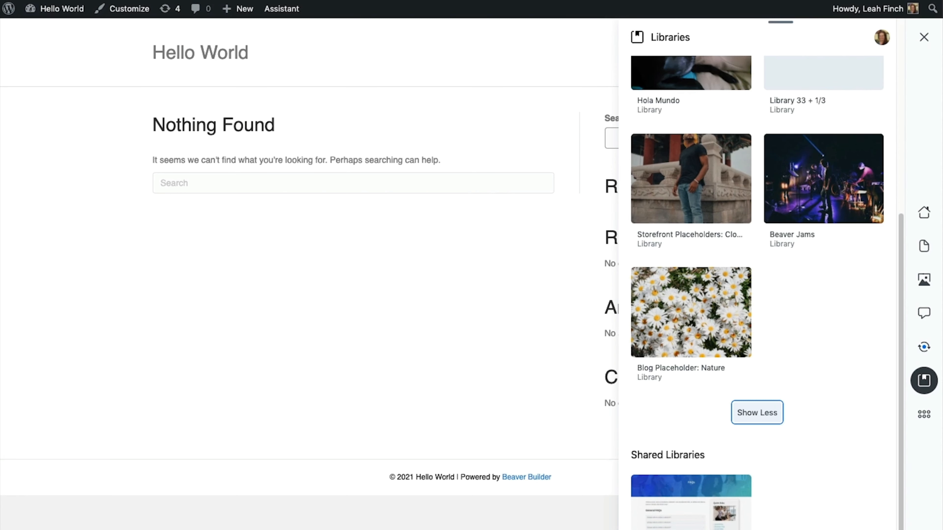
# - Look through the contents of the Beaver Jams and Storefront Placeholders: Clothing libraries
pyautogui.click(794, 213)
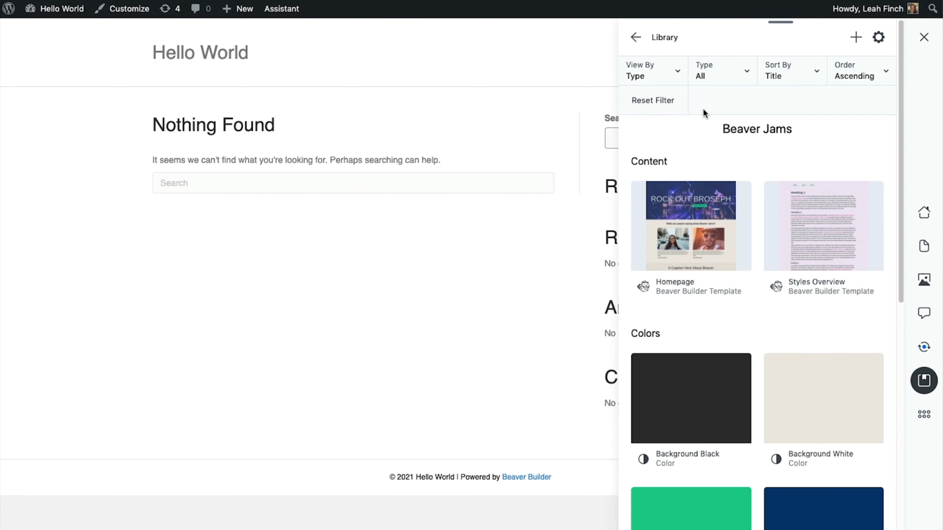
pyautogui.click(635, 37)
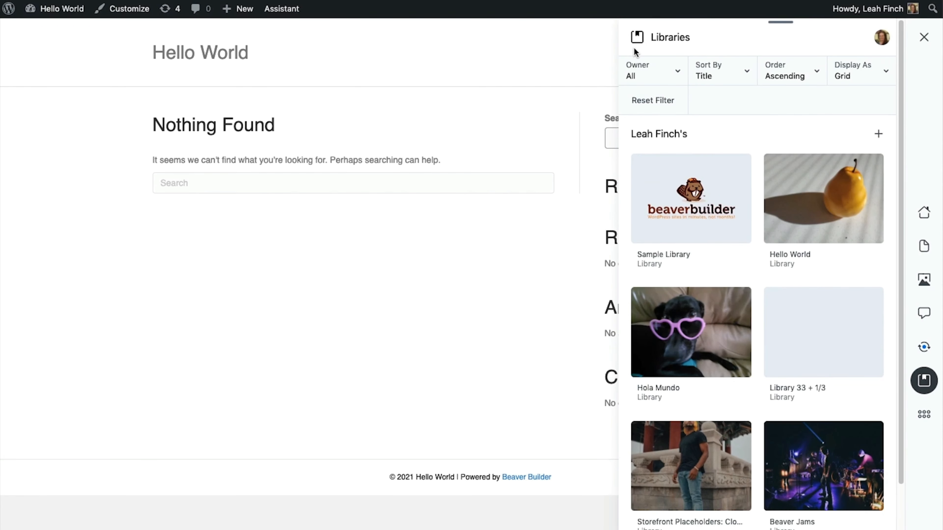
pyautogui.click(707, 438)
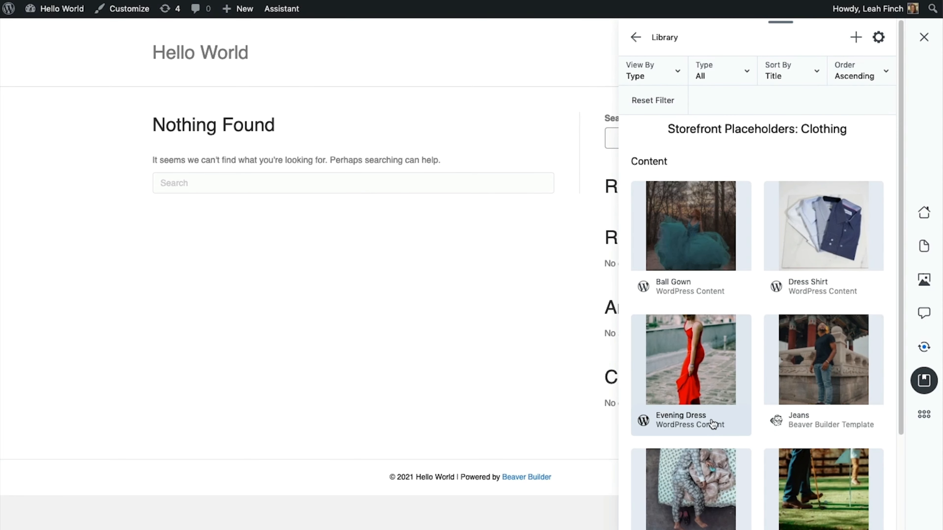
pyautogui.scroll(-5, 740, 419)
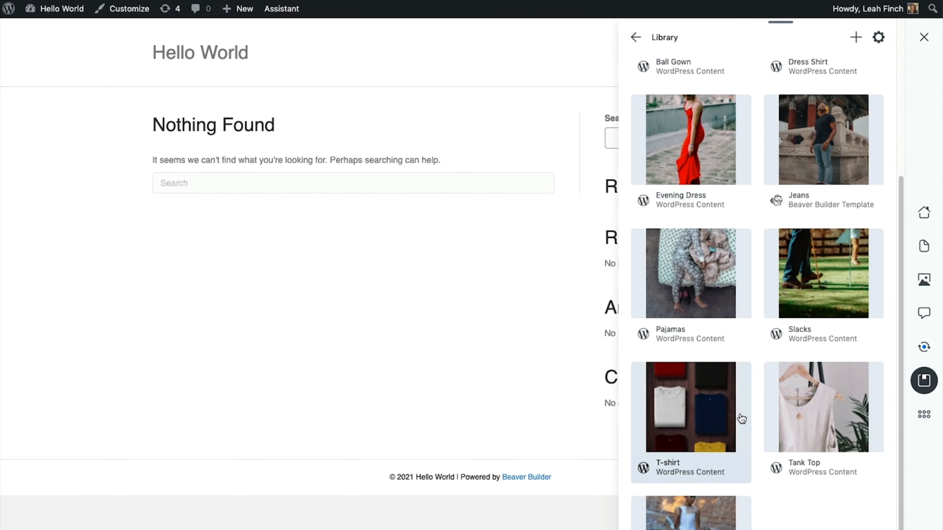
pyautogui.scroll(-1, 741, 419)
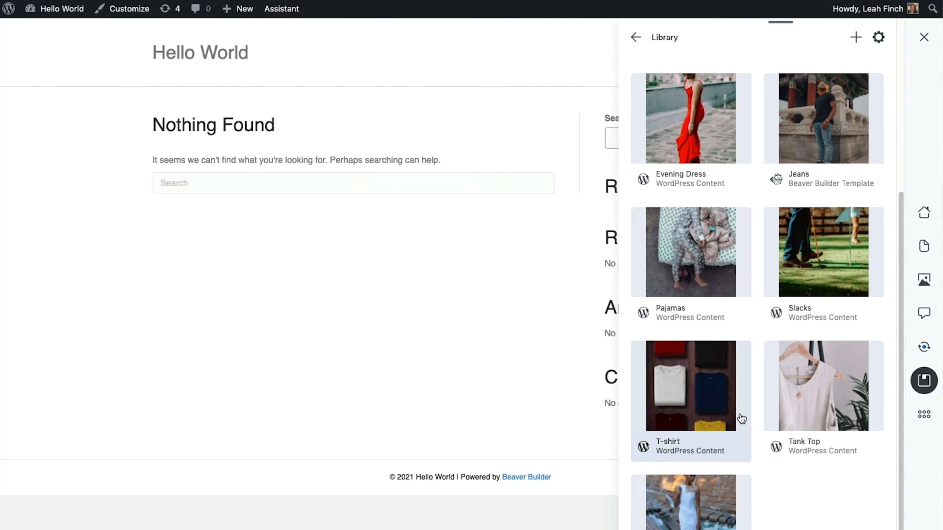
pyautogui.scroll(5, 740, 417)
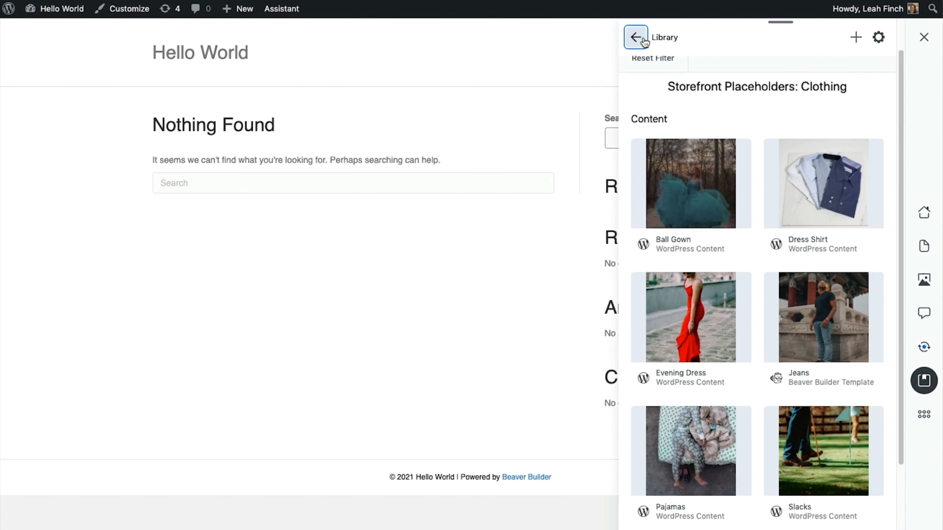
pyautogui.click(643, 40)
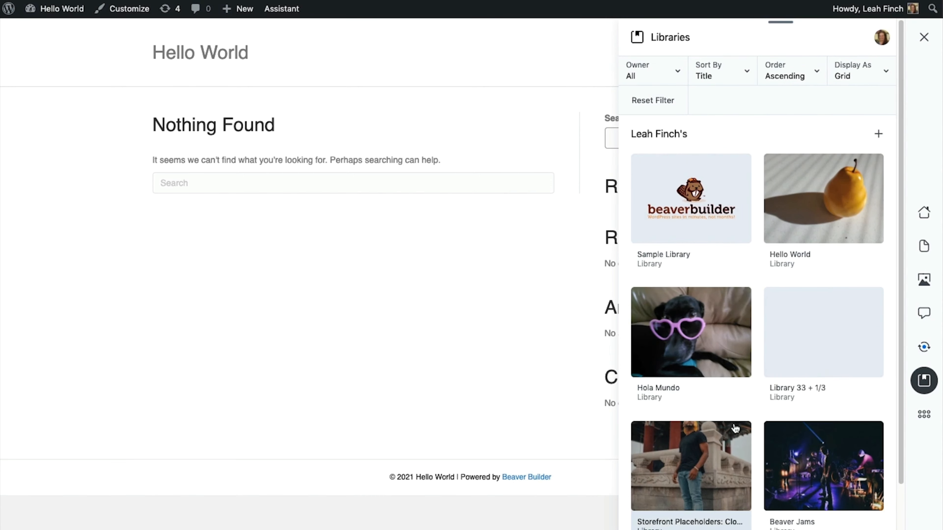
# - Show all libraries and look through the templates in the Blog Placeholder: Nature library
pyautogui.scroll(-4, 740, 450)
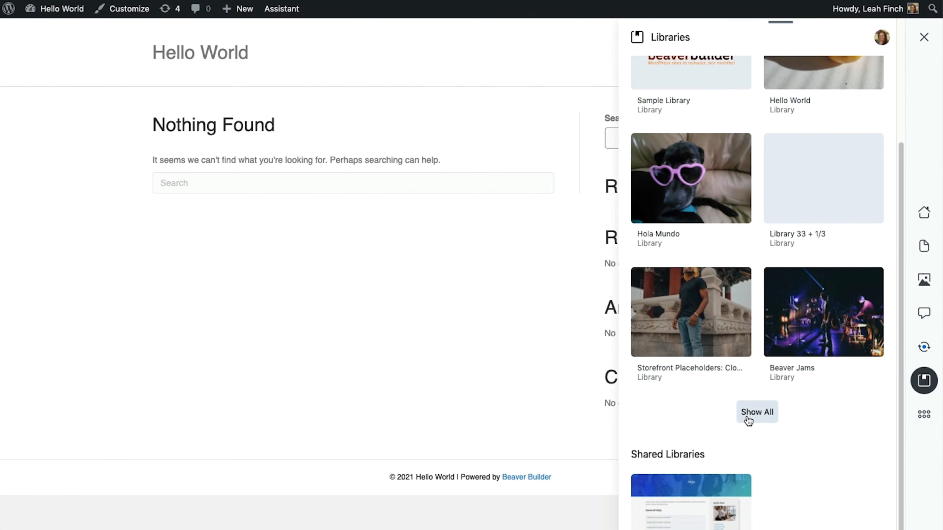
pyautogui.click(748, 419)
pyautogui.click(715, 431)
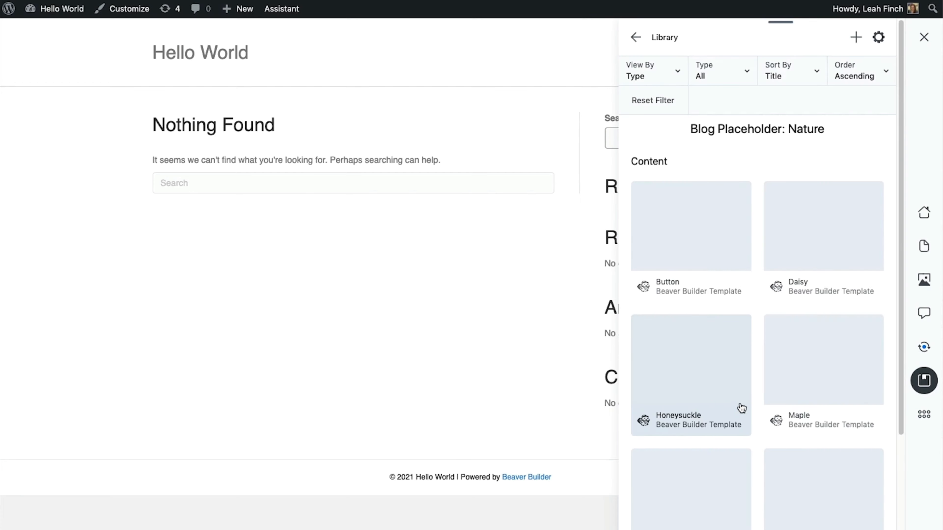
pyautogui.scroll(-6, 741, 409)
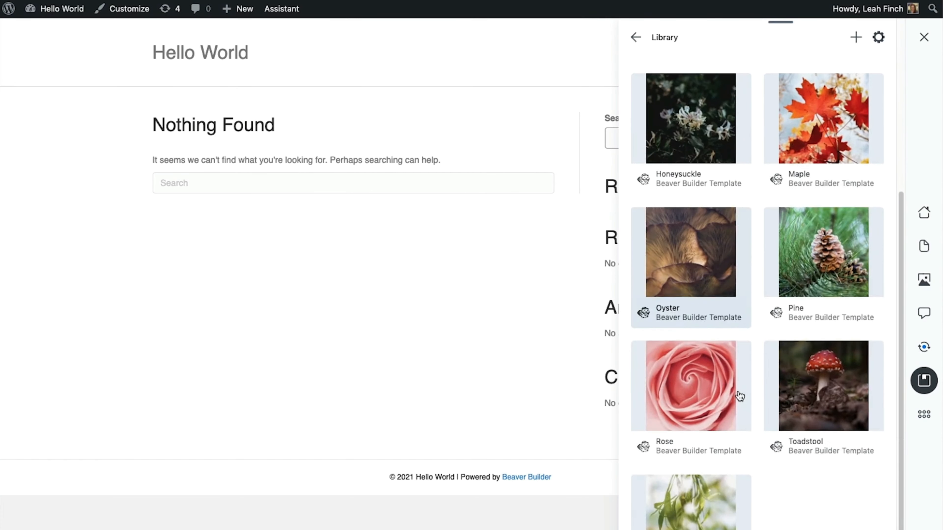
pyautogui.scroll(6, 738, 396)
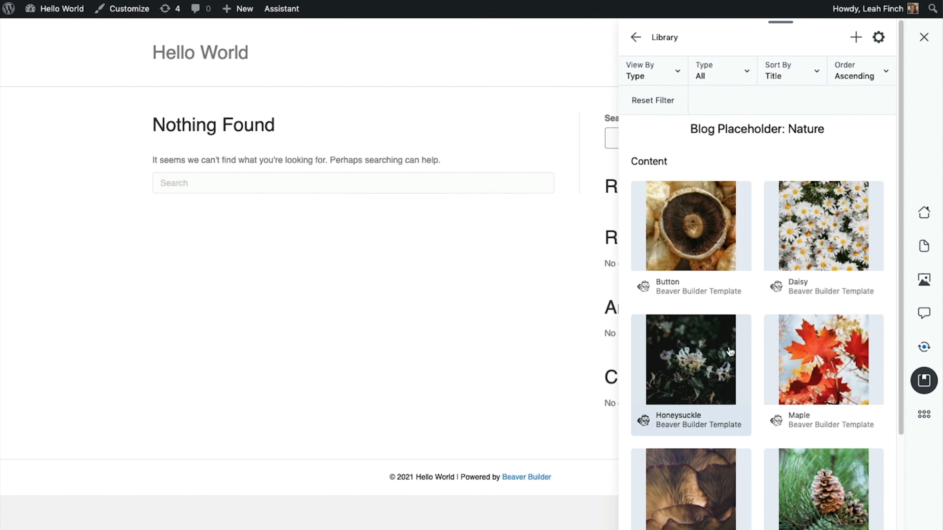
pyautogui.click(636, 38)
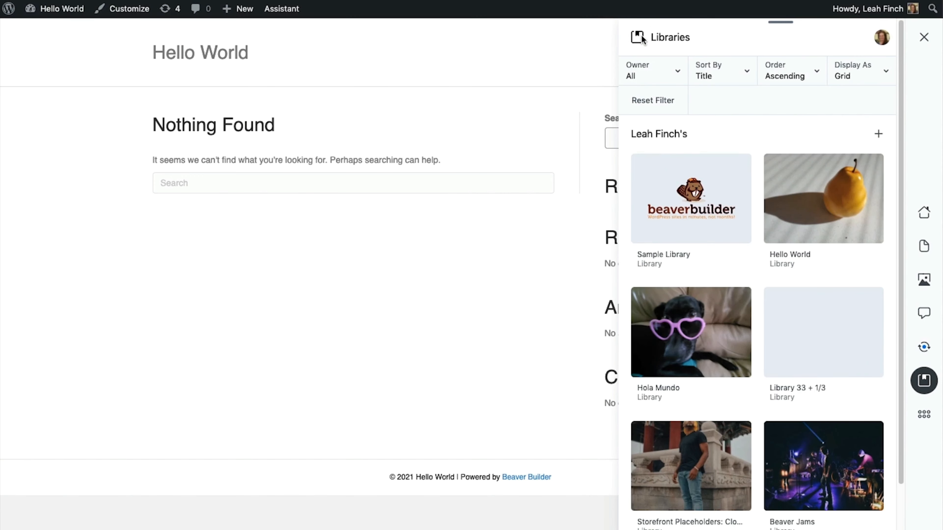
# - Create a page from the Styles Overview template in the Beaver Jams library and finish editing it
pyautogui.click(817, 445)
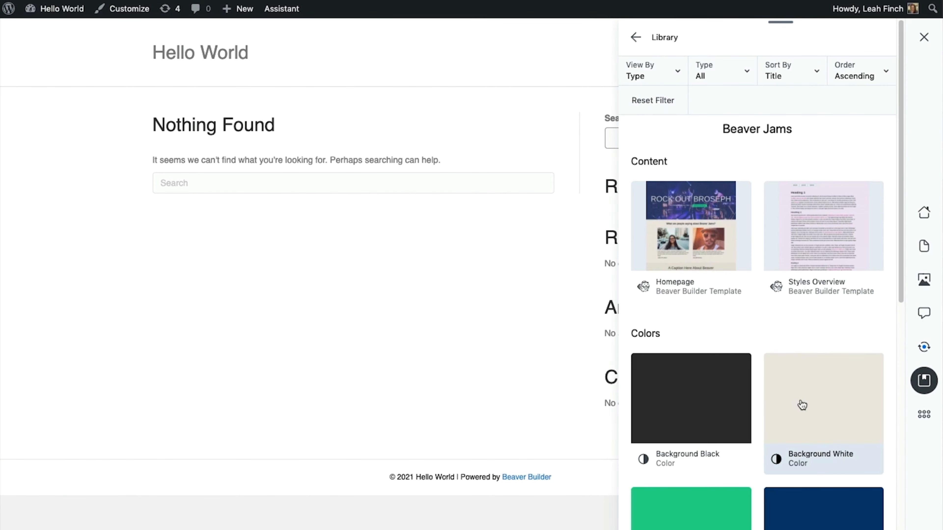
pyautogui.click(791, 246)
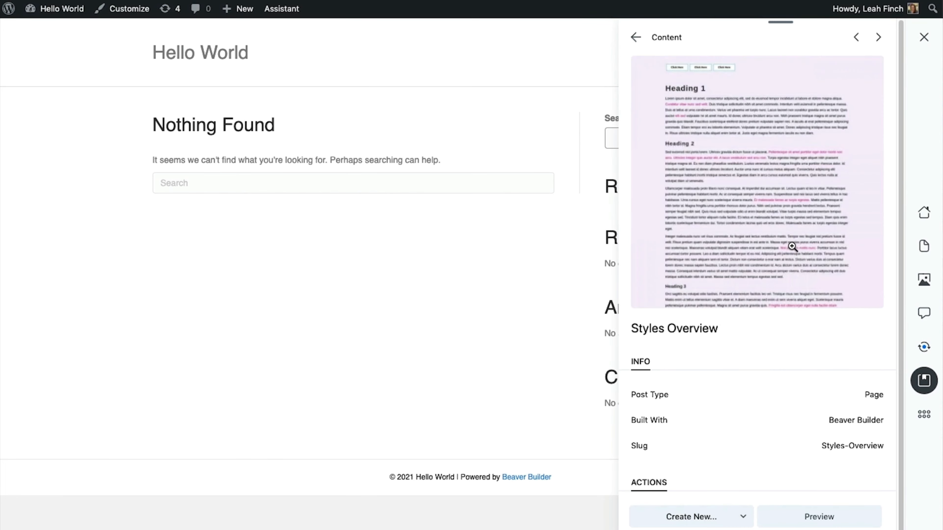
pyautogui.click(727, 517)
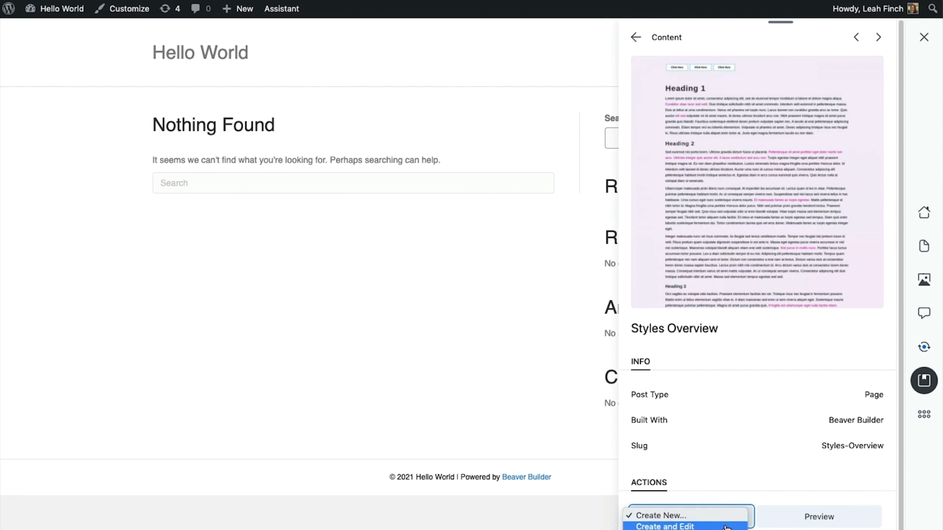
pyautogui.click(727, 527)
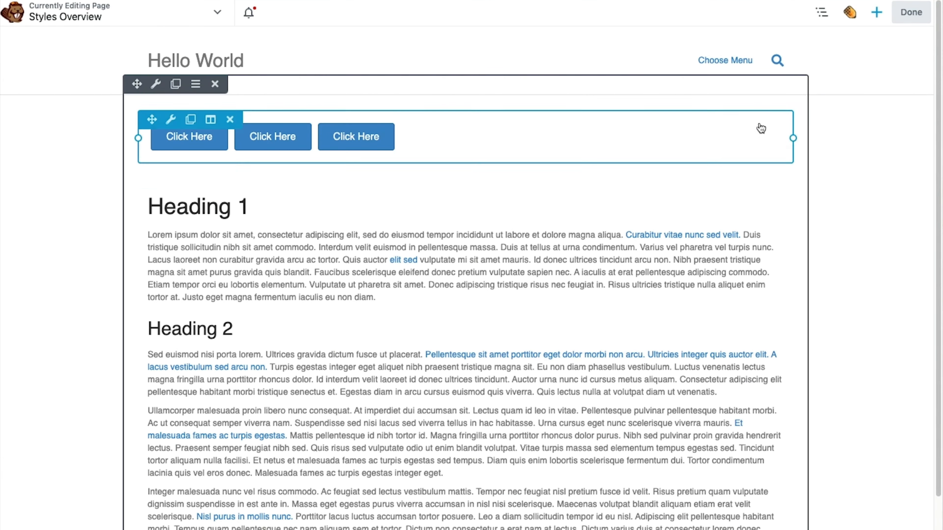
pyautogui.click(909, 12)
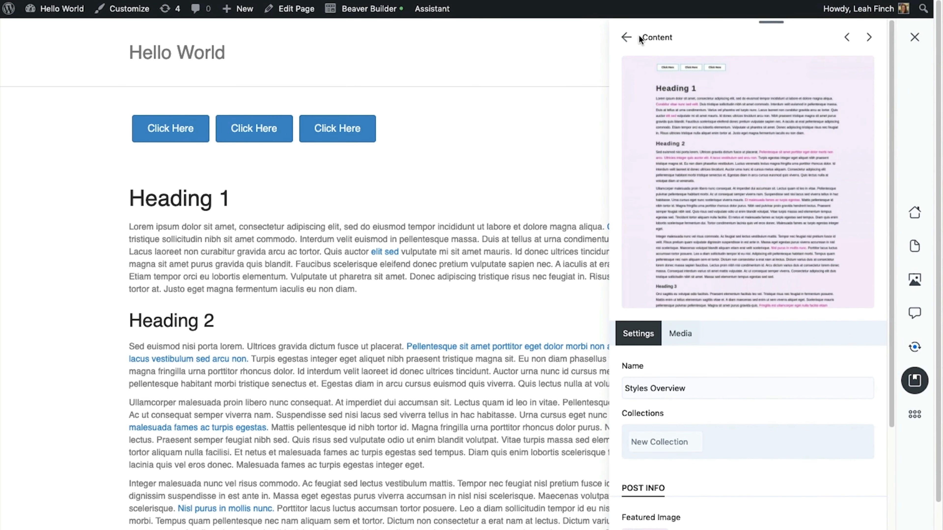
# - Apply the Beaver Builder Child Theme Settings from the Beaver Jams library to the site's theme
pyautogui.click(626, 37)
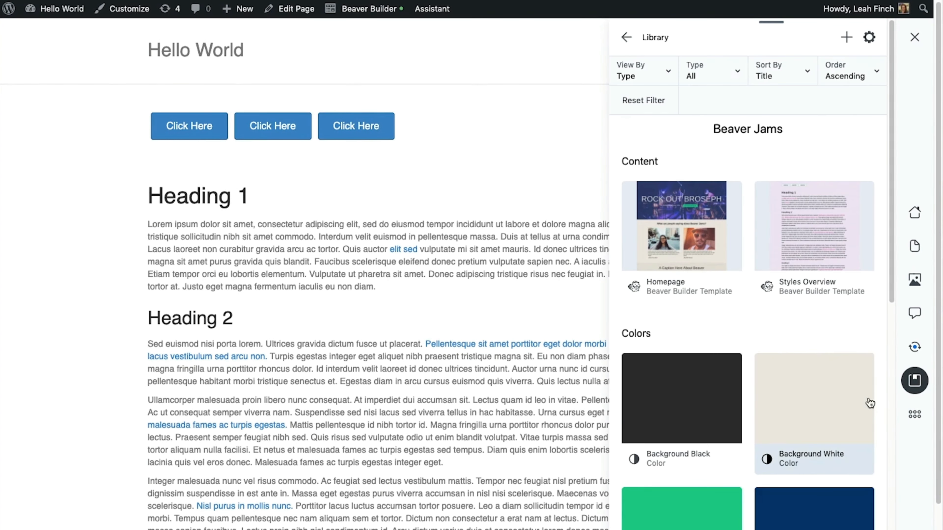
pyautogui.moveTo(889, 294); pyautogui.dragTo(891, 520)
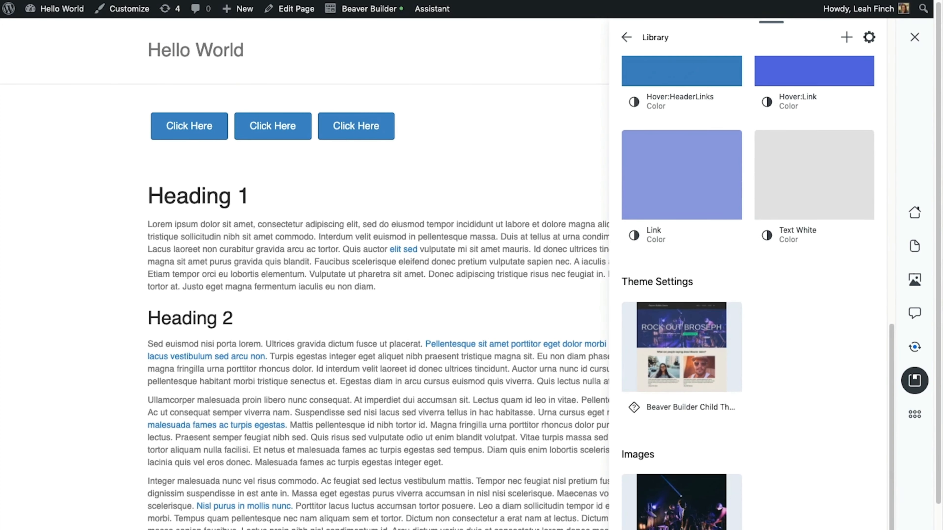
pyautogui.click(702, 351)
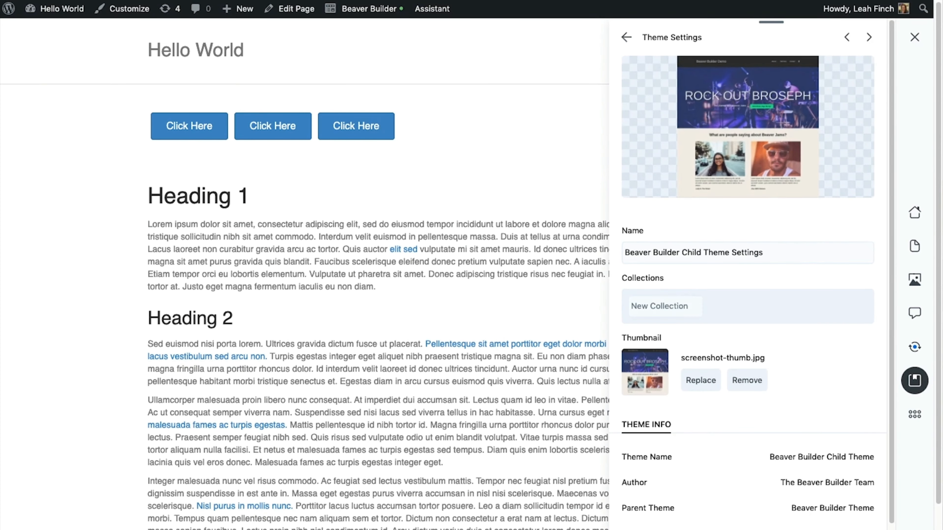
pyautogui.scroll(-3, 697, 427)
pyautogui.click(693, 484)
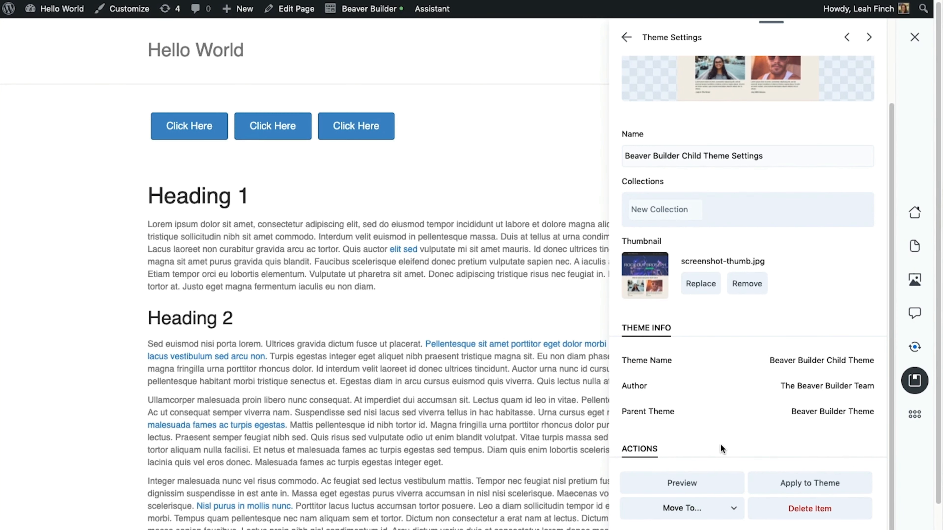
pyautogui.click(805, 481)
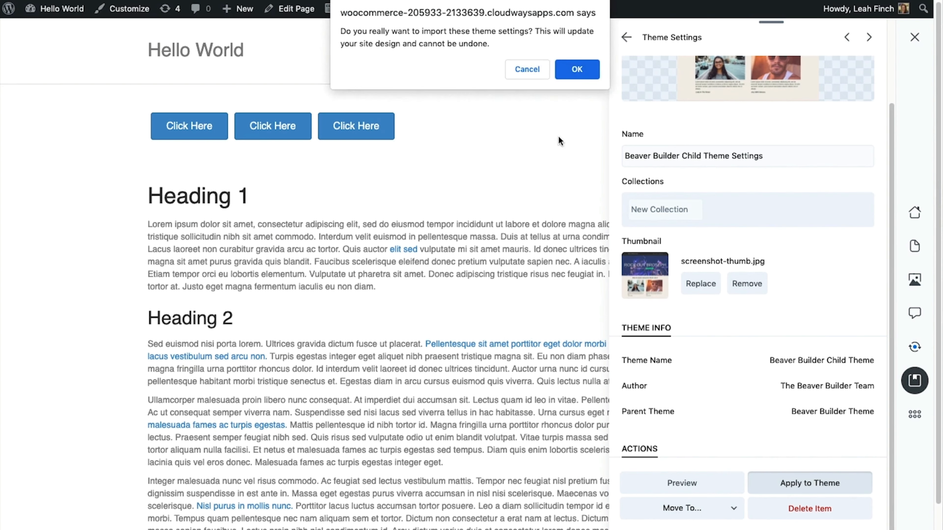
pyautogui.click(574, 69)
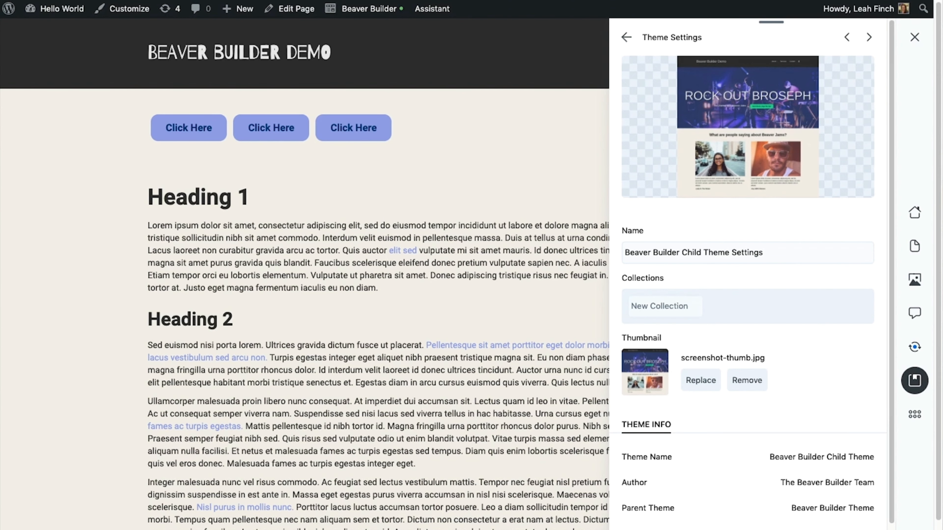
# - Return to the list of libraries and open the Storefront Placeholders: Clothing library
pyautogui.click(626, 37)
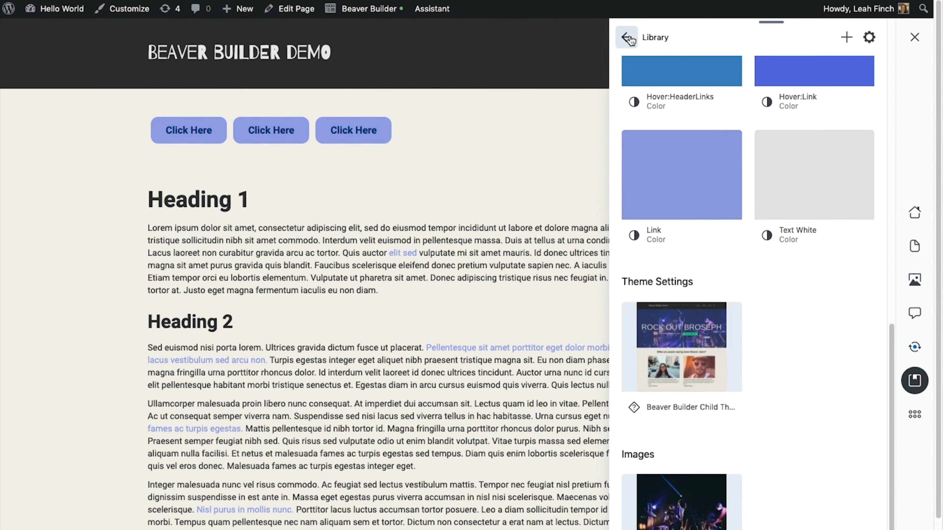
pyautogui.click(627, 37)
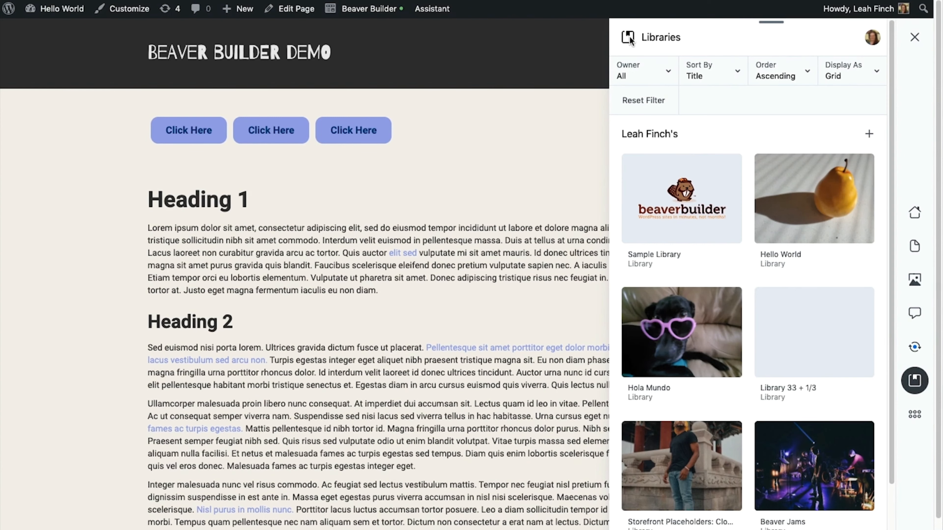
pyautogui.click(700, 489)
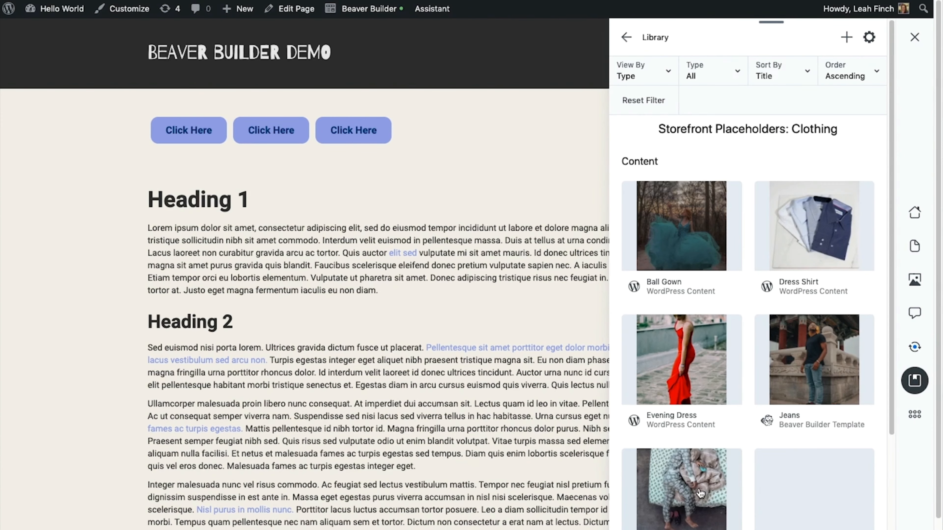
# - Examine the Ball Gown product's details and its options for creating new content, leaving the item unimported
pyautogui.click(708, 210)
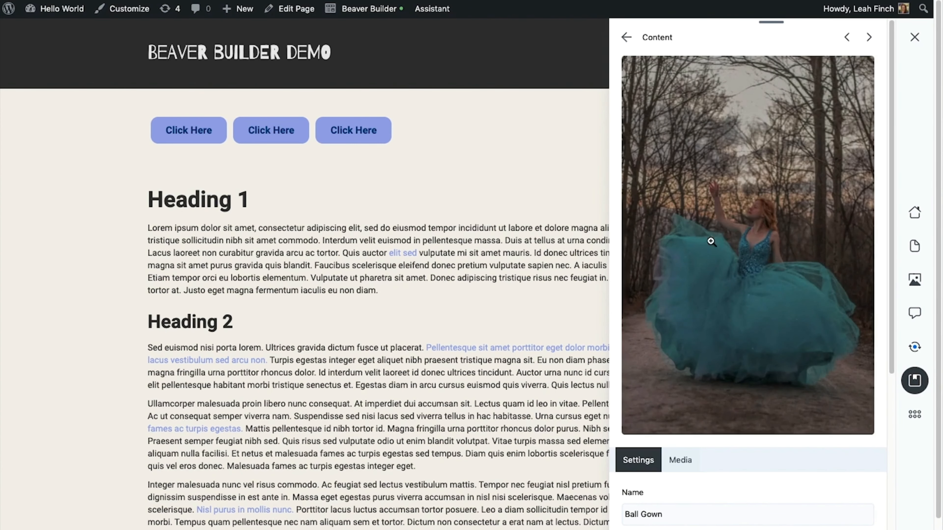
pyautogui.scroll(-6, 713, 431)
pyautogui.scroll(-4, 711, 432)
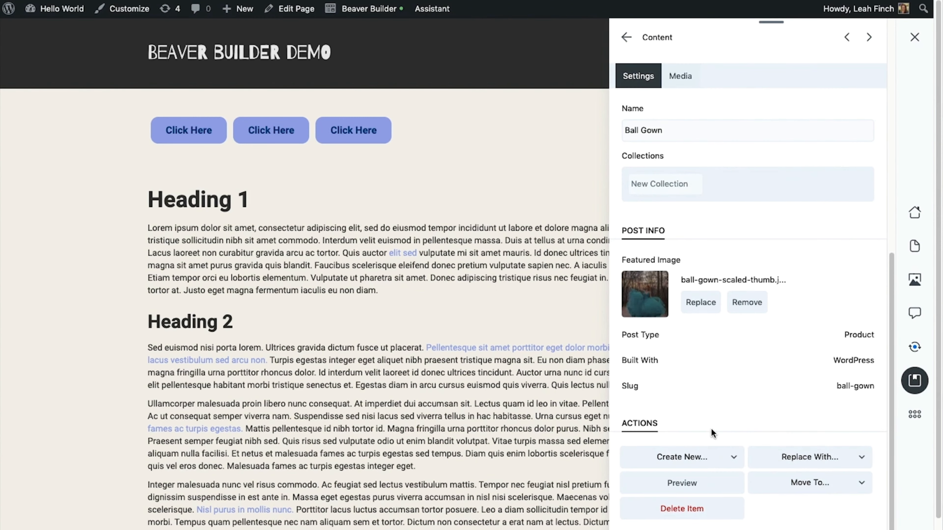
pyautogui.click(733, 457)
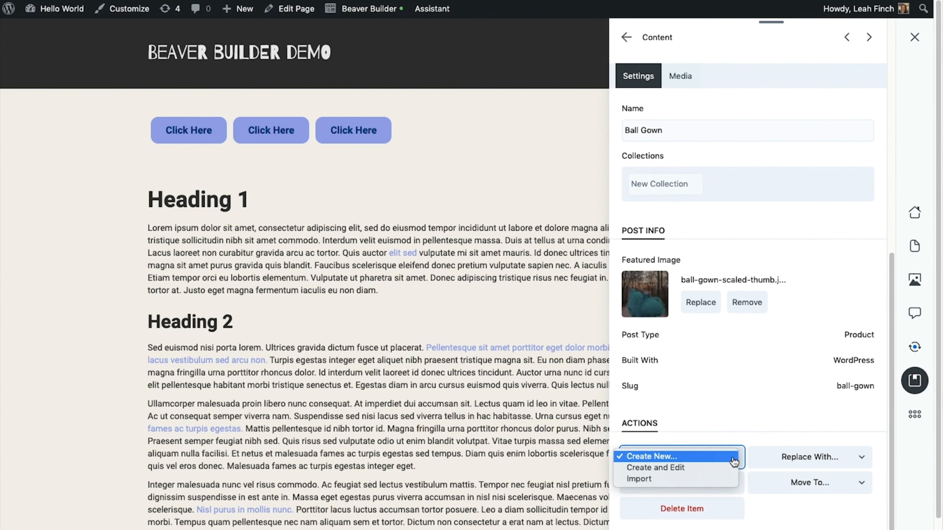
pyautogui.click(733, 457)
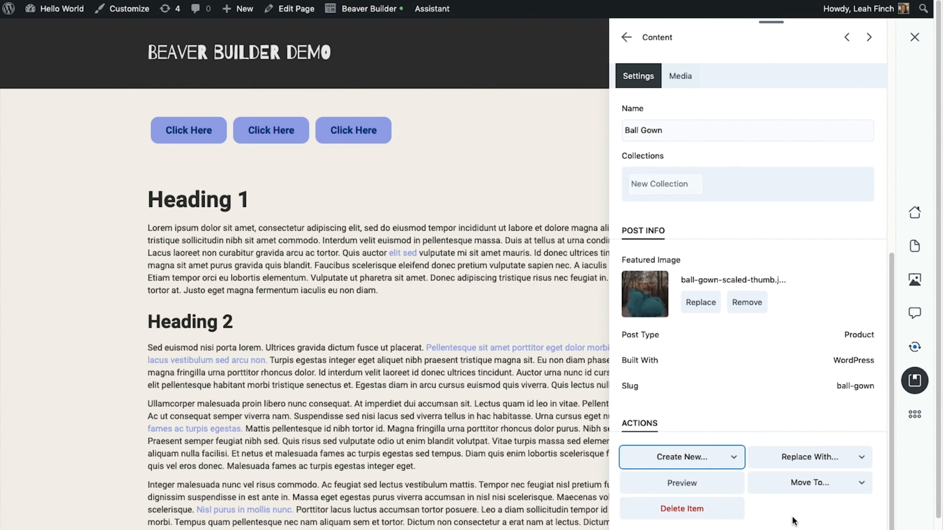
pyautogui.click(633, 43)
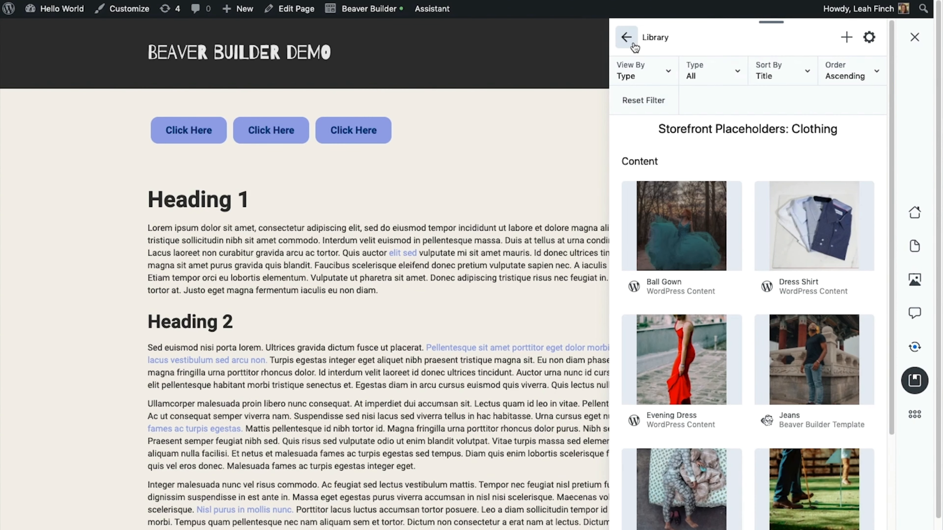
# - Import all items of the Storefront Placeholders: Clothing library into the site, and return to the list of libraries
pyautogui.click(869, 37)
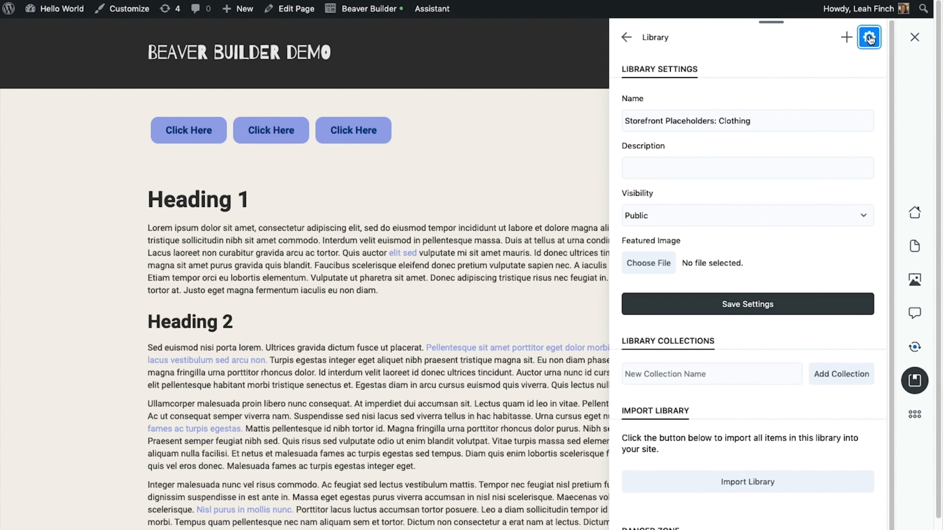
pyautogui.scroll(-1, 790, 398)
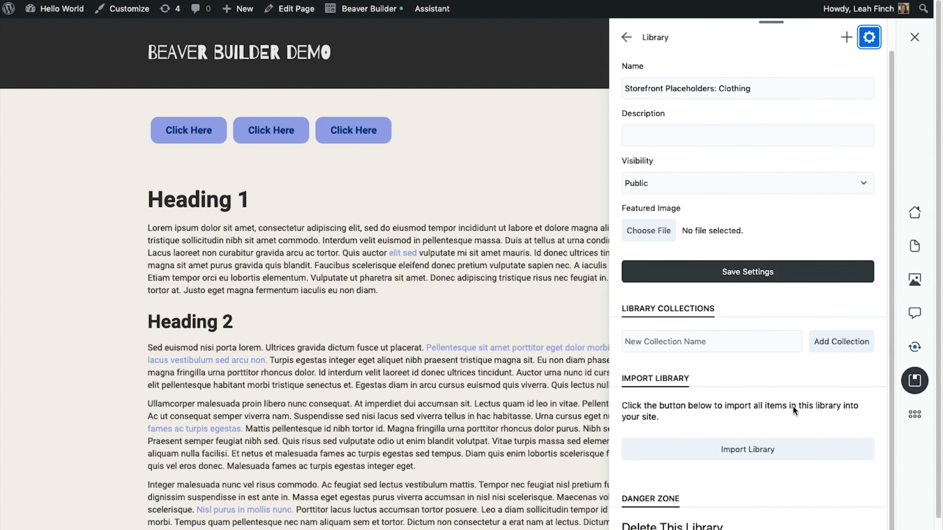
pyautogui.click(798, 461)
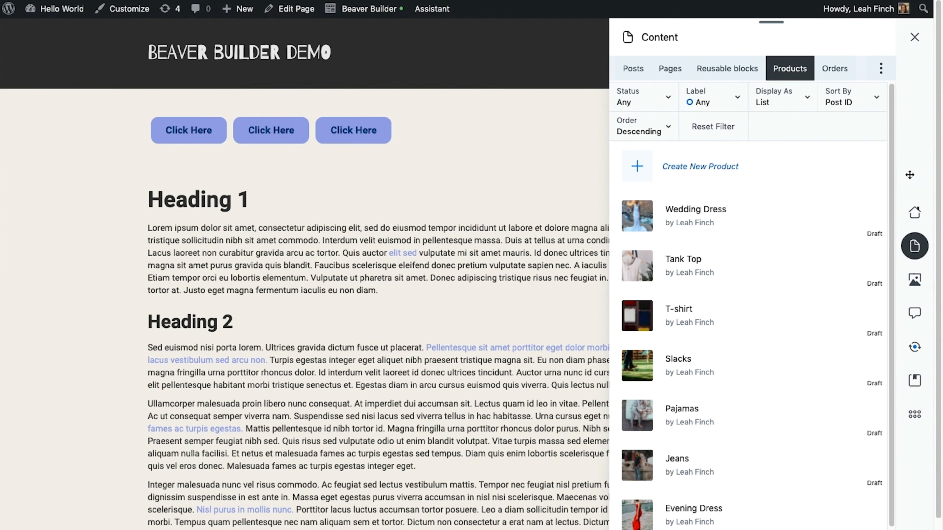
pyautogui.click(920, 387)
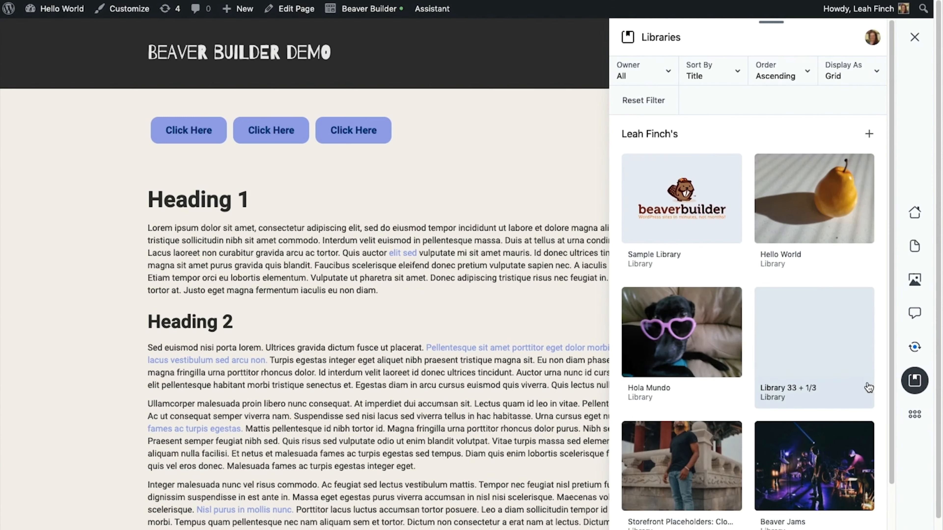
# - Import all items of the Blog Placeholder: Nature library into the site, and view the site's list of posts
pyautogui.scroll(-4, 718, 473)
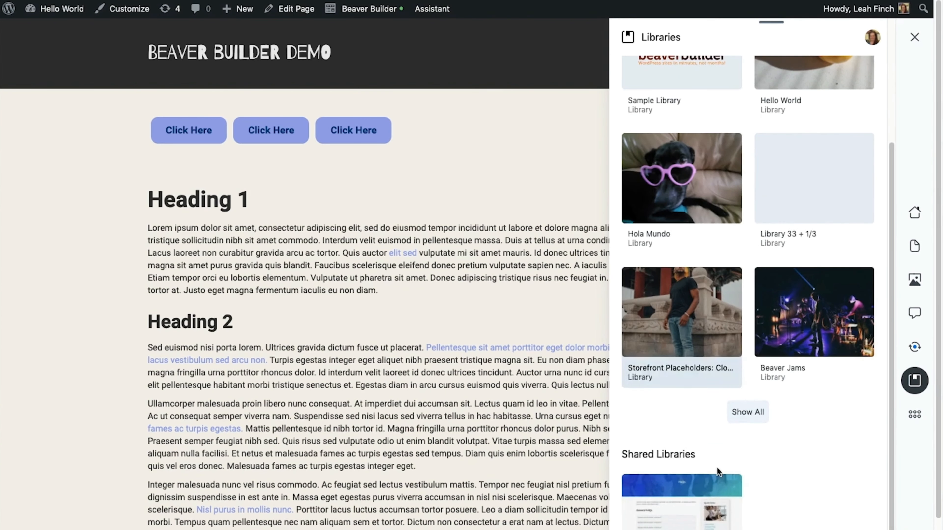
pyautogui.click(747, 413)
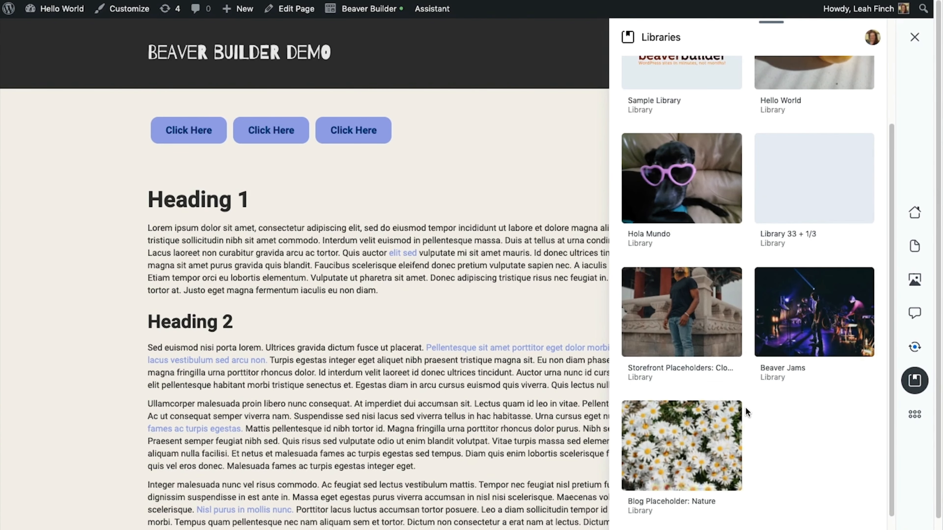
pyautogui.click(709, 429)
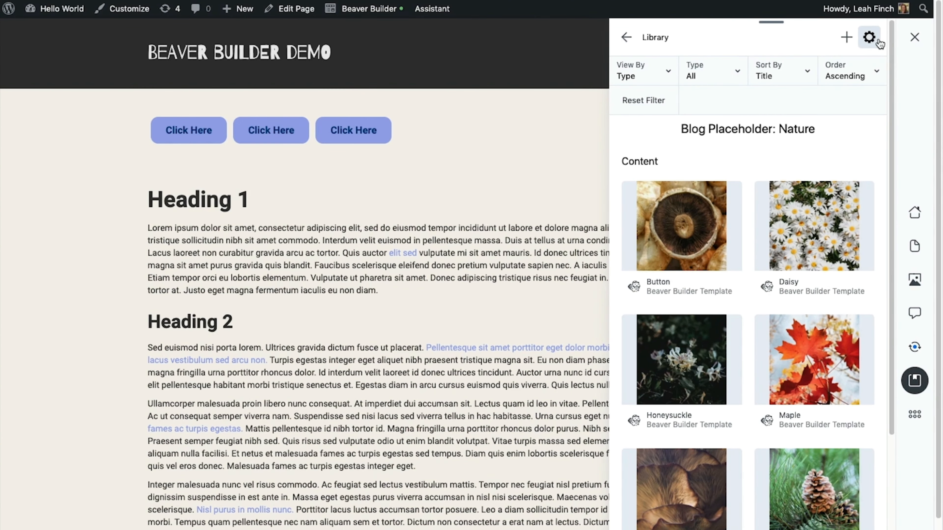
pyautogui.click(869, 37)
pyautogui.scroll(-1, 774, 432)
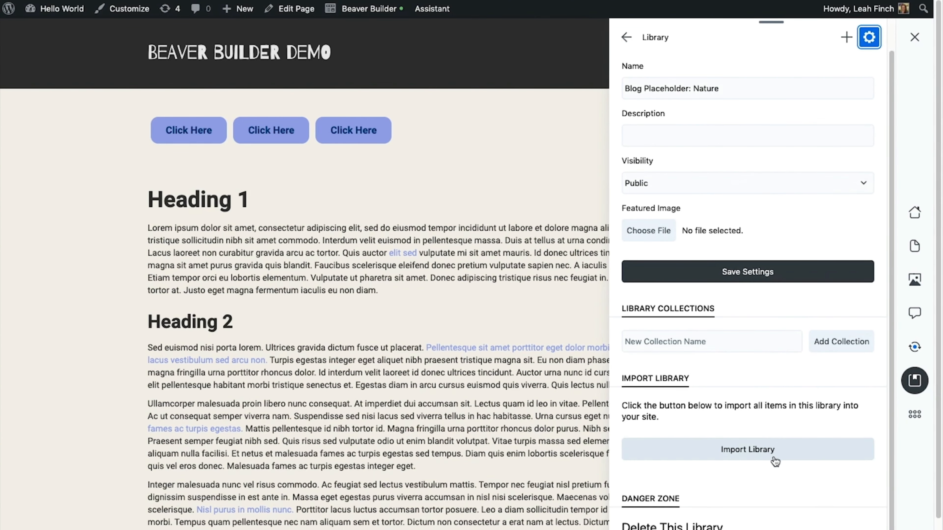
pyautogui.click(773, 454)
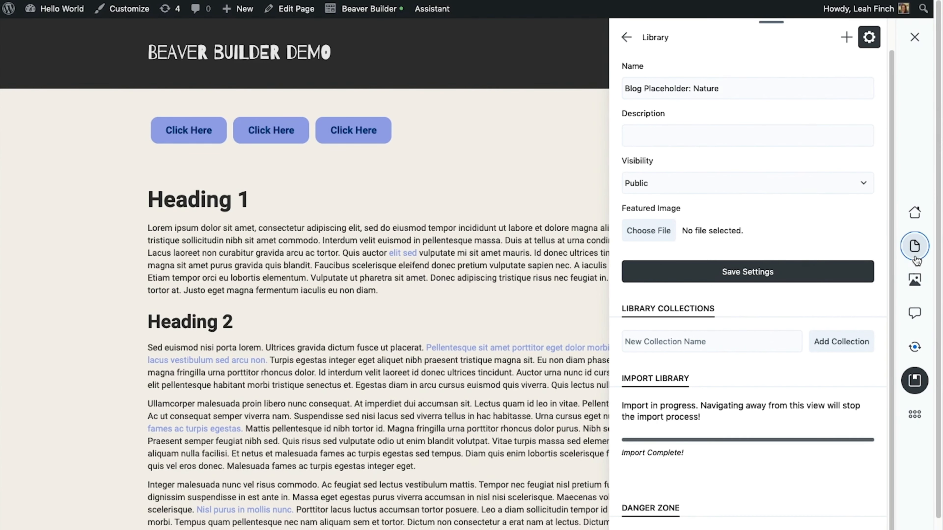
pyautogui.click(913, 247)
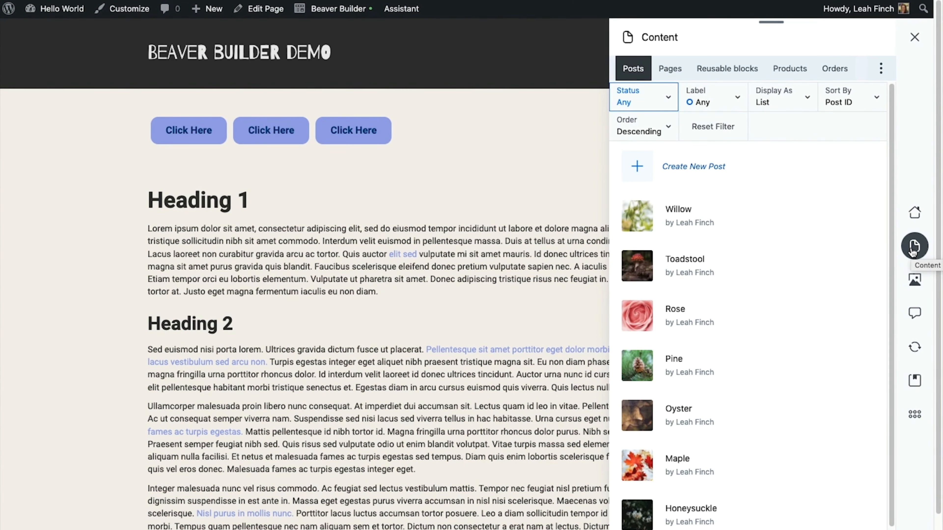
pyautogui.click(913, 247)
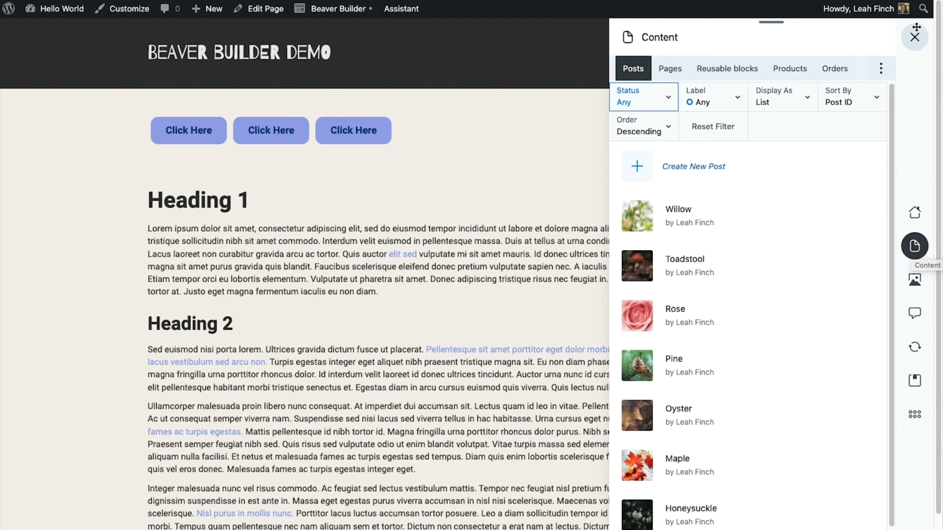
# - Try to upload play-button.svg directly into the WordPress Media Library, and dismiss the resulting notice
pyautogui.click(56, 9)
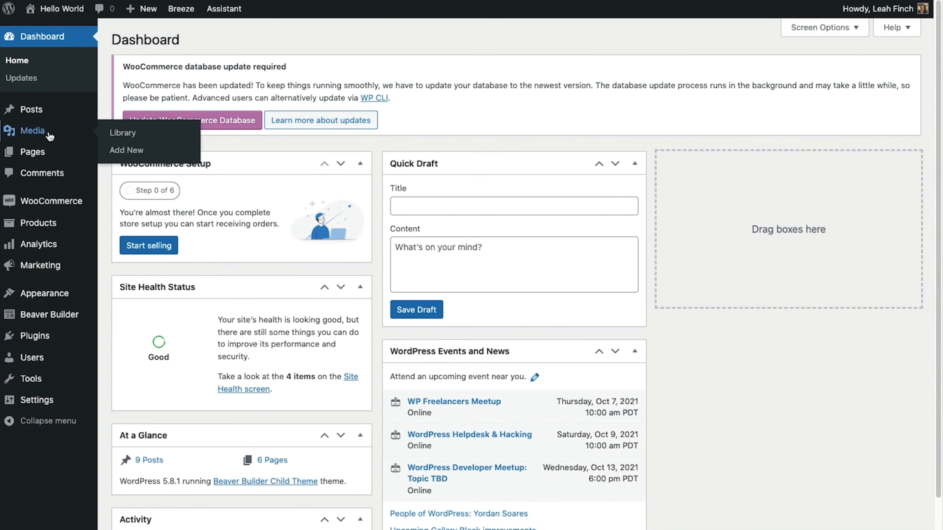
pyautogui.click(50, 137)
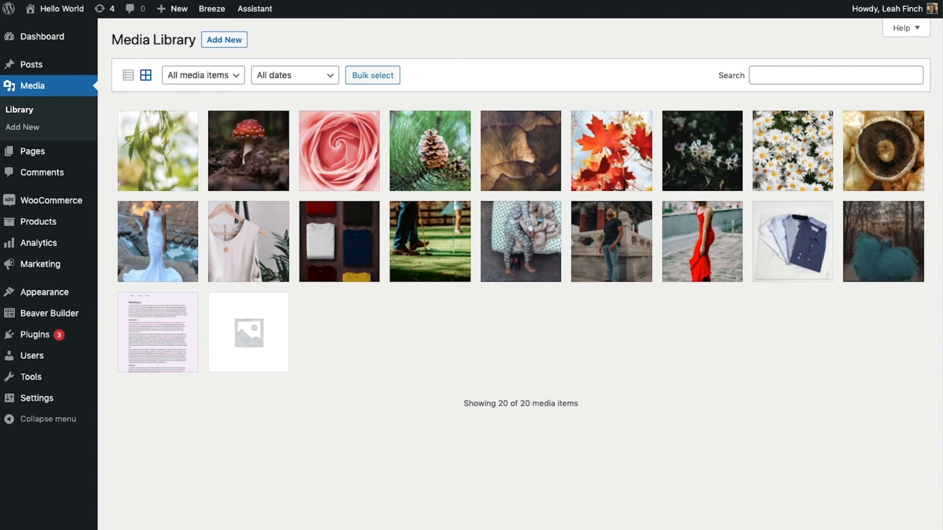
pyautogui.moveTo(939, 286); pyautogui.dragTo(472, 270)
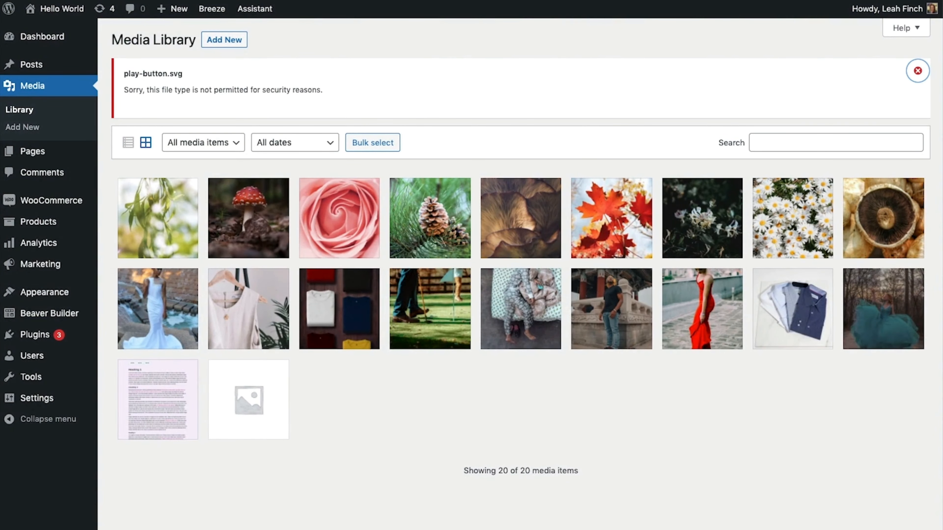
pyautogui.click(916, 75)
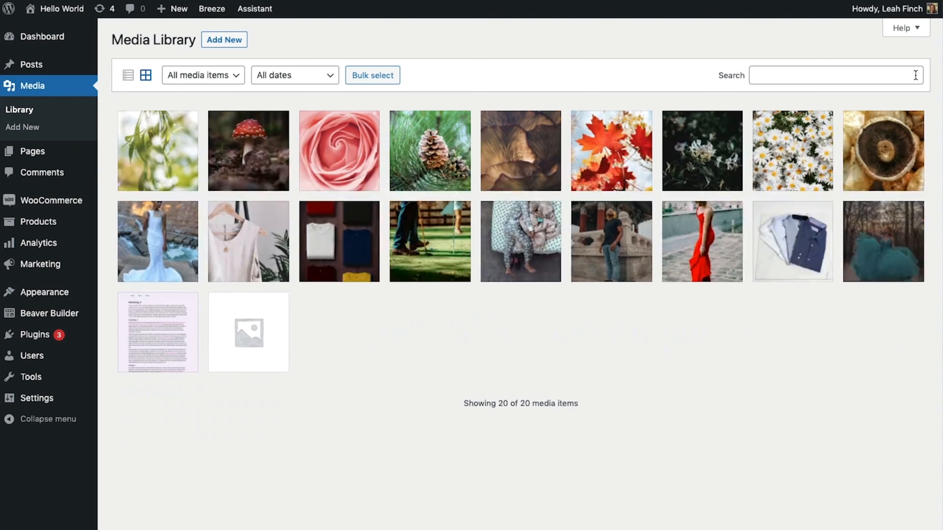
# - Return to the site's front end and upload play-button.svg as a media item into the Hello World library
pyautogui.moveTo(49, 7)
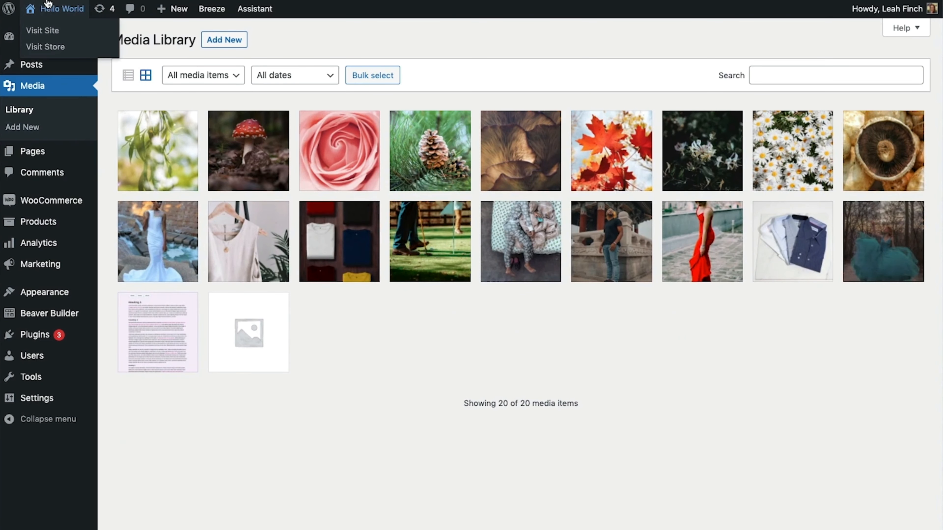
pyautogui.click(53, 27)
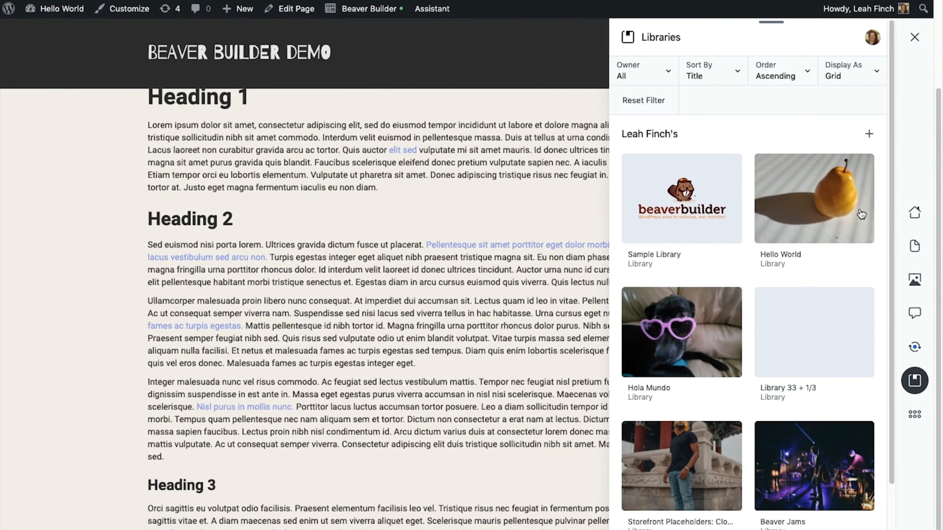
pyautogui.click(843, 214)
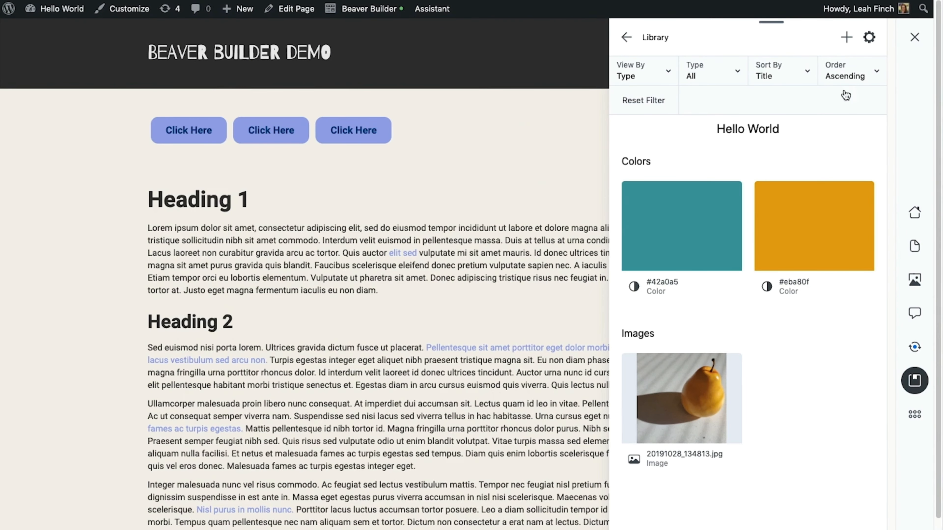
pyautogui.click(845, 38)
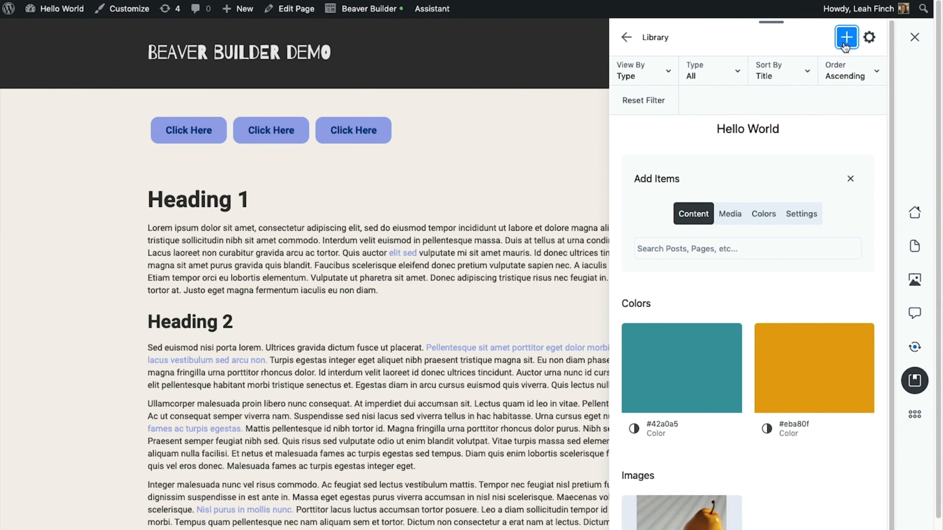
pyautogui.click(728, 214)
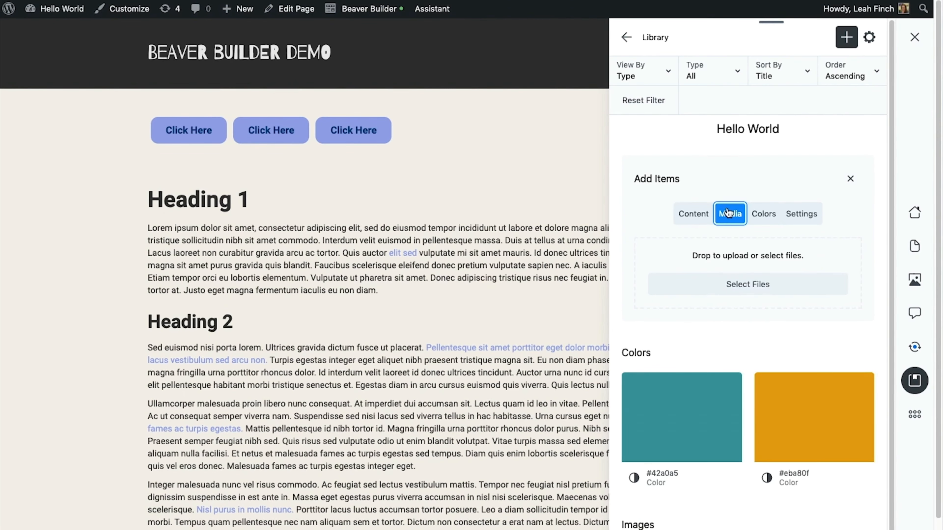
pyautogui.moveTo(935, 251); pyautogui.dragTo(776, 251)
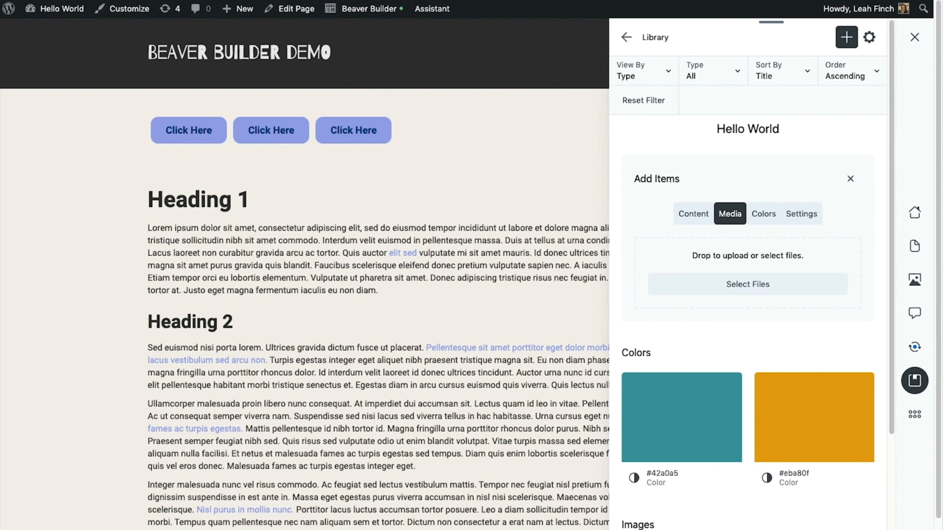
pyautogui.scroll(-3, 371, 260)
pyautogui.scroll(-5, 791, 401)
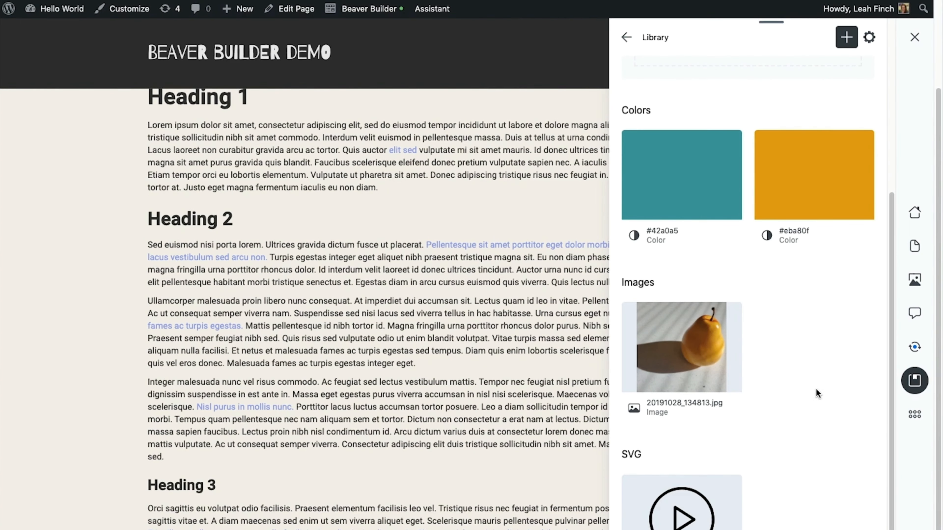
# - Import play-button.svg from the Hello World library into the site, and close the Assistant
pyautogui.click(730, 479)
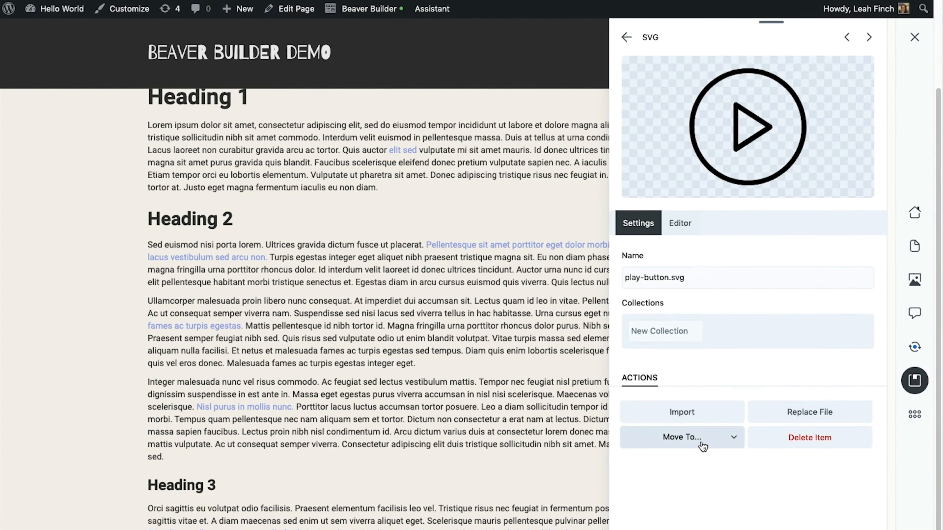
pyautogui.click(698, 415)
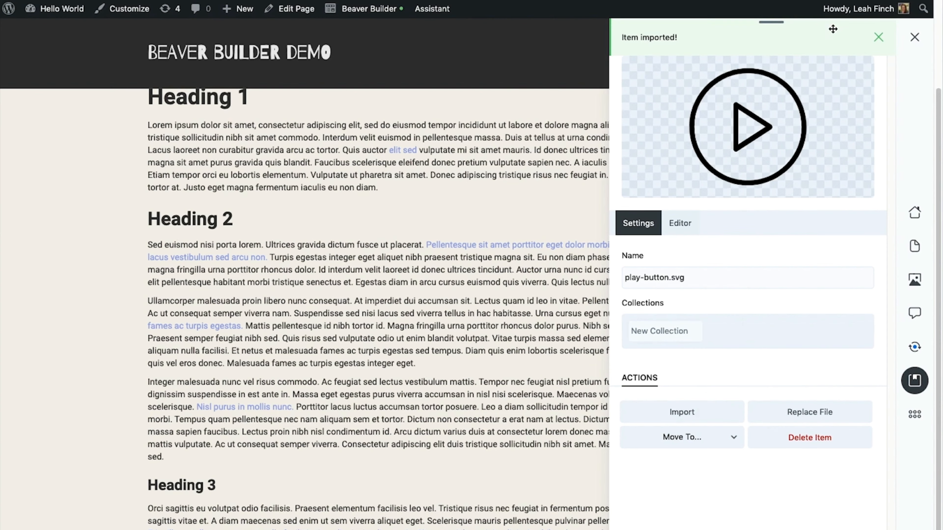
pyautogui.click(905, 41)
# - Open the WordPress Media Library from the site's dashboard to check for the imported SVG
pyautogui.moveTo(56, 8)
pyautogui.click(41, 23)
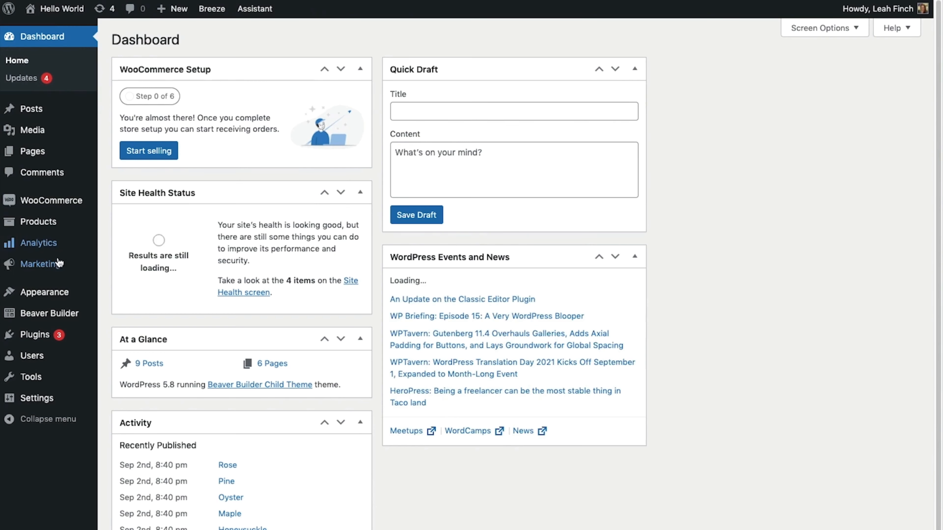
pyautogui.moveTo(85, 130)
pyautogui.click(115, 131)
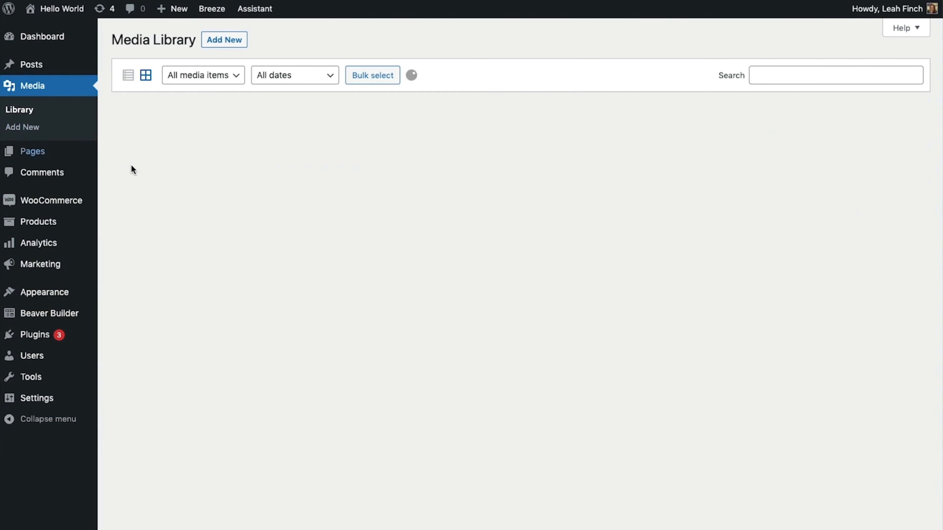